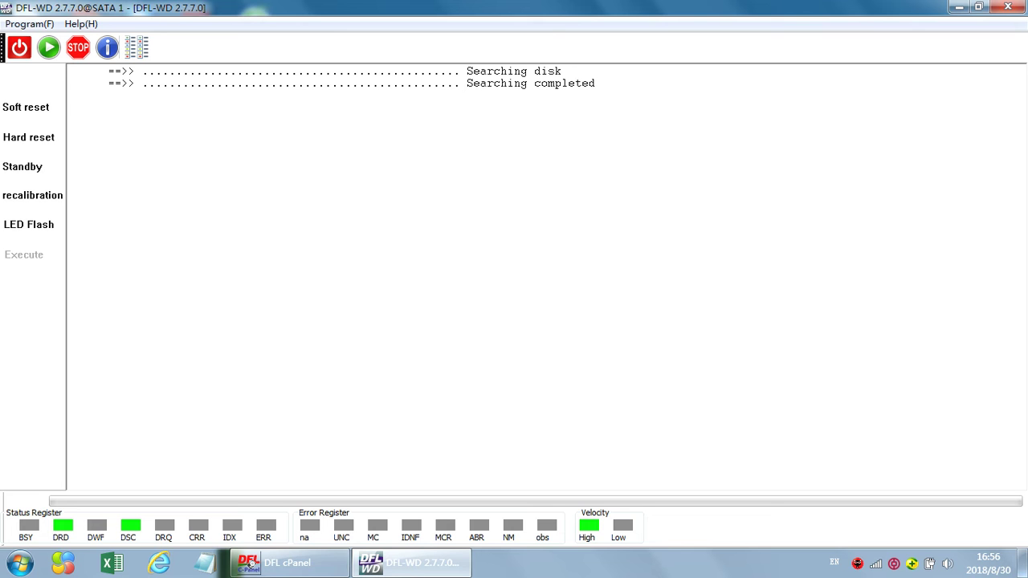
Start a WDC Marvell session on the WD5000LPCX, auto-reading factory details and keeping firmware under D:\DFLTask\NULL.
{"action": "left_click", "coordinate": [49, 47]}
{"action": "left_click", "coordinate": [496, 243]}
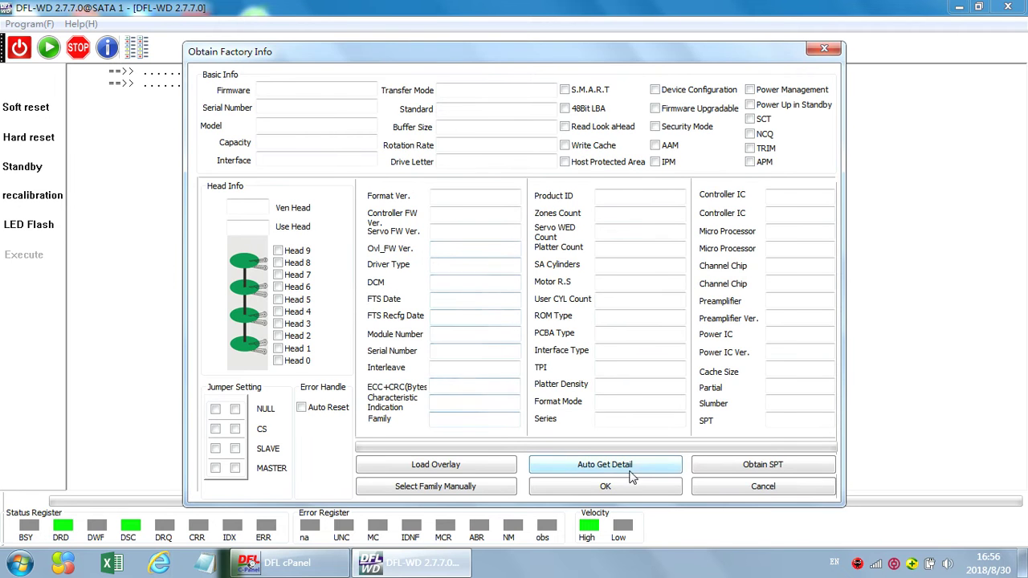
{"action": "left_click", "coordinate": [632, 469]}
{"action": "left_click", "coordinate": [613, 486]}
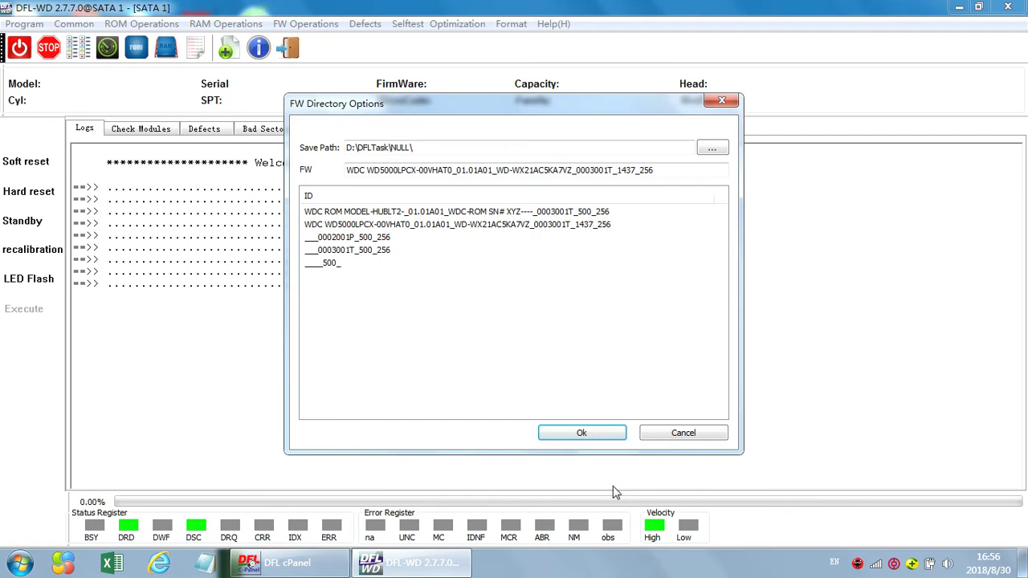
{"action": "left_click", "coordinate": [614, 432]}
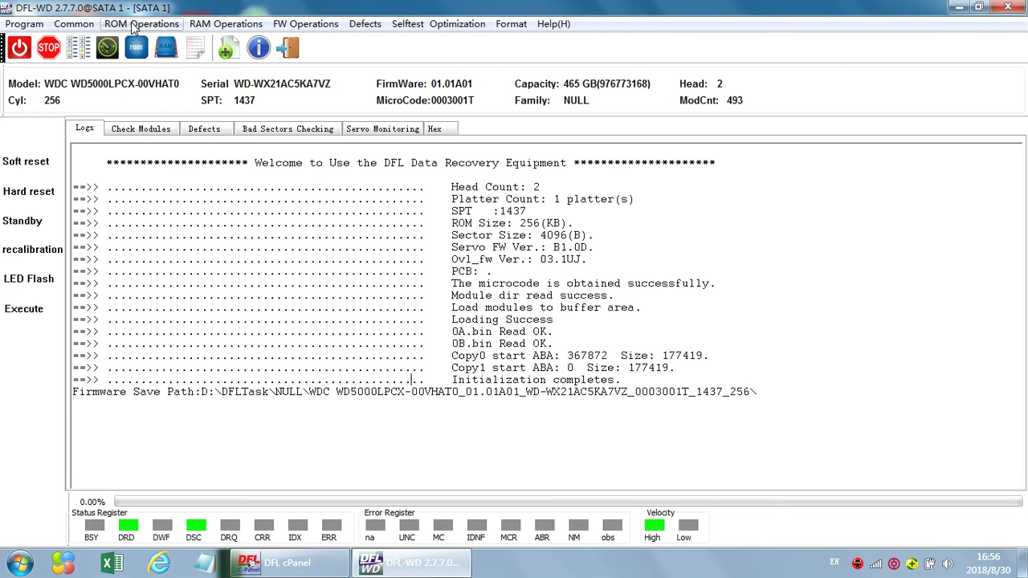
{"action": "left_click", "coordinate": [133, 26]}
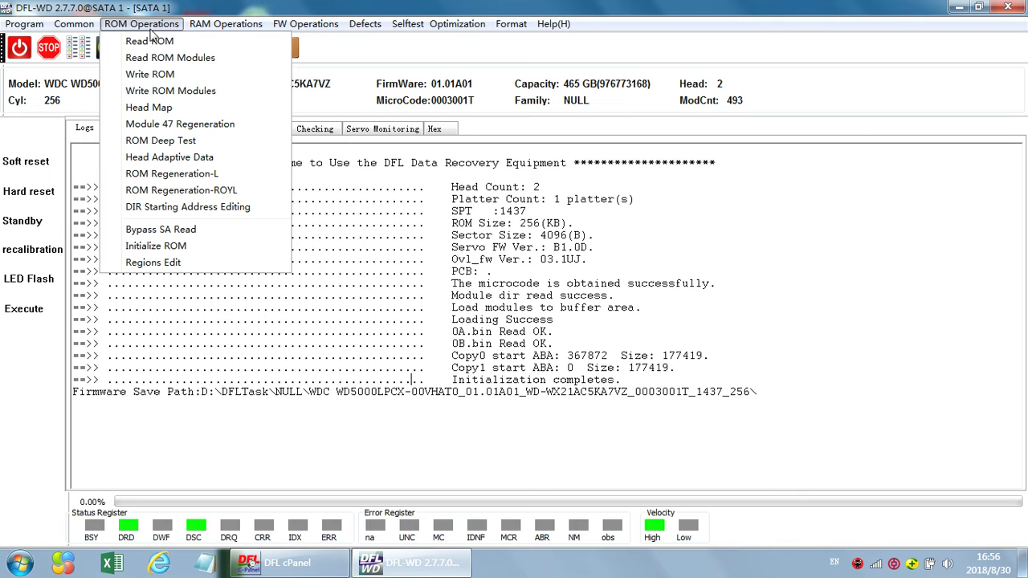
Read the drive's ROM and save it as ROM_WDC WD5000LPCX-00VHAT0.bin, overwriting the old copy.
{"action": "left_click", "coordinate": [221, 235]}
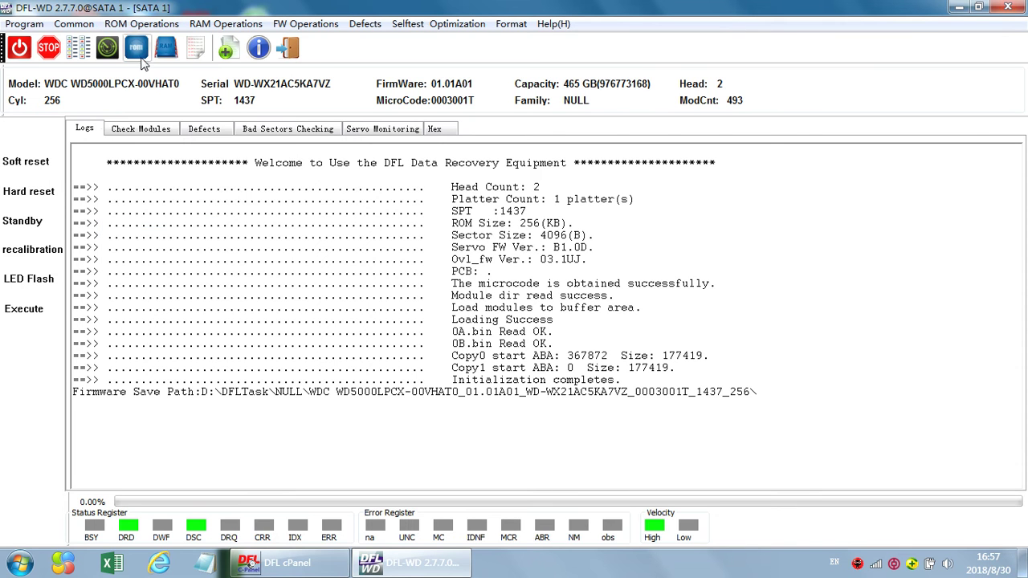
{"action": "left_click", "coordinate": [142, 23]}
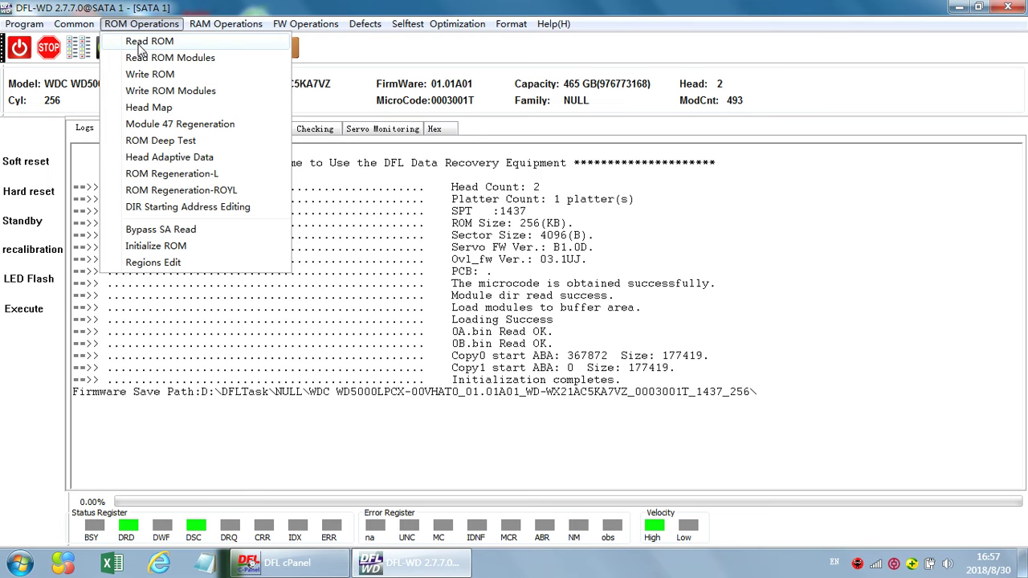
{"action": "left_click", "coordinate": [149, 42]}
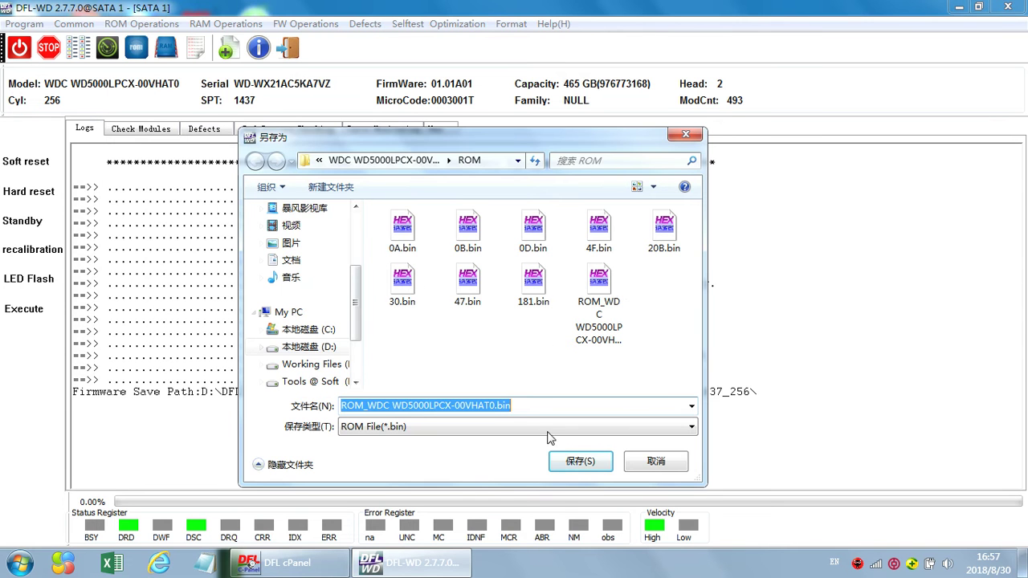
{"action": "left_click", "coordinate": [580, 462]}
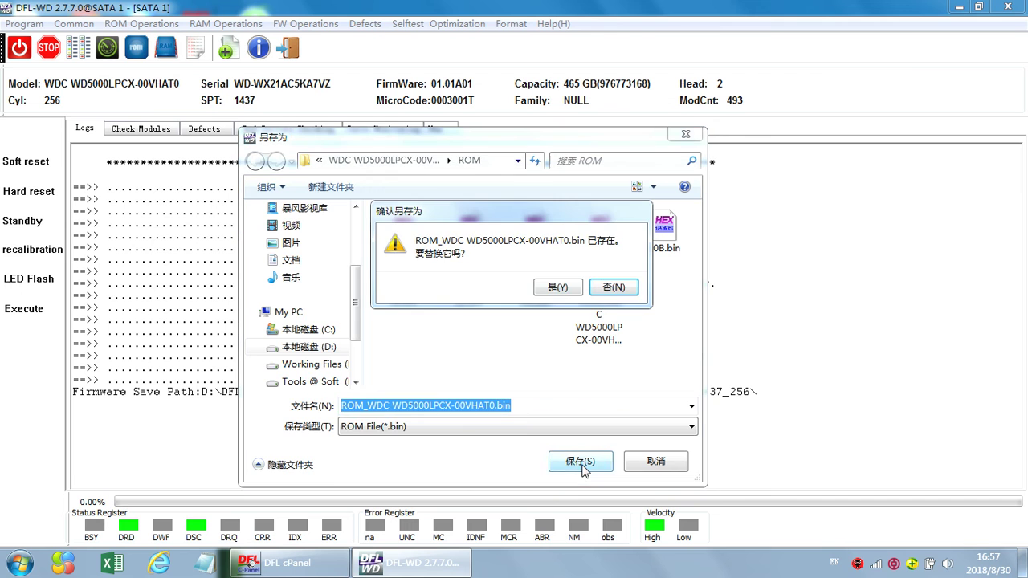
{"action": "left_click", "coordinate": [553, 287]}
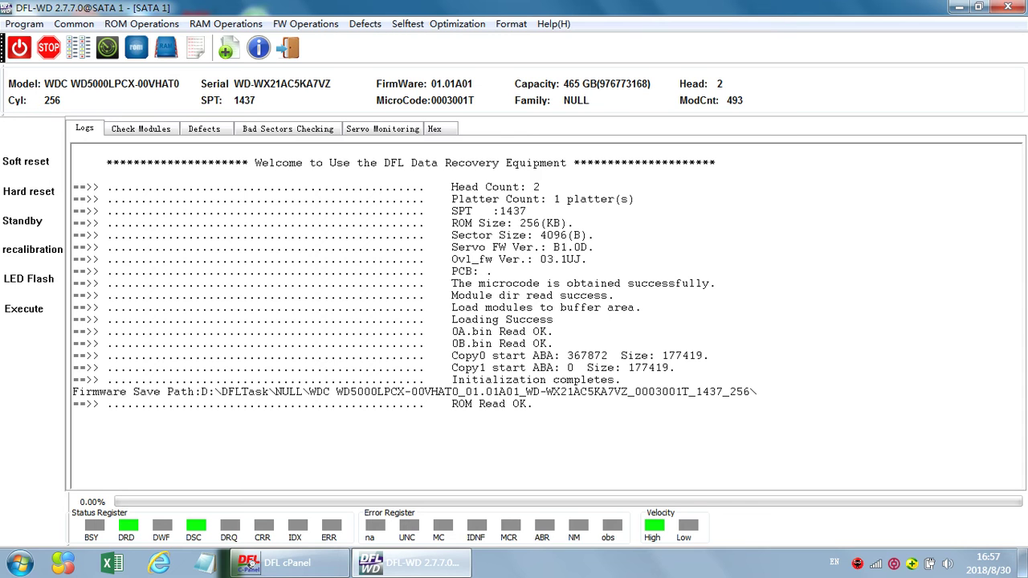
Initialize the drive's ROM, accepting the backup warning, and check the result in the log.
{"action": "left_click", "coordinate": [140, 25]}
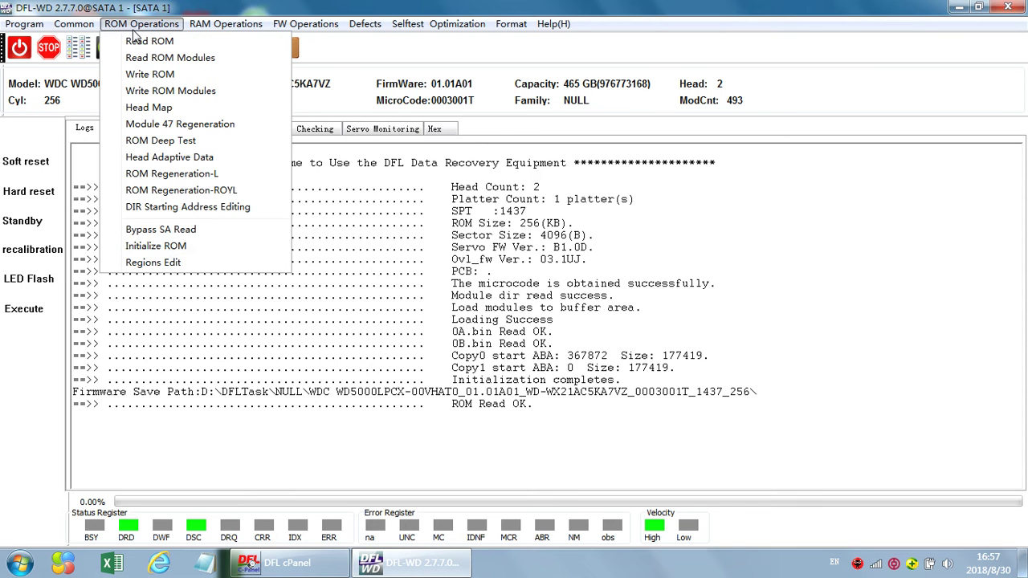
{"action": "left_click", "coordinate": [168, 230]}
{"action": "left_click", "coordinate": [454, 311]}
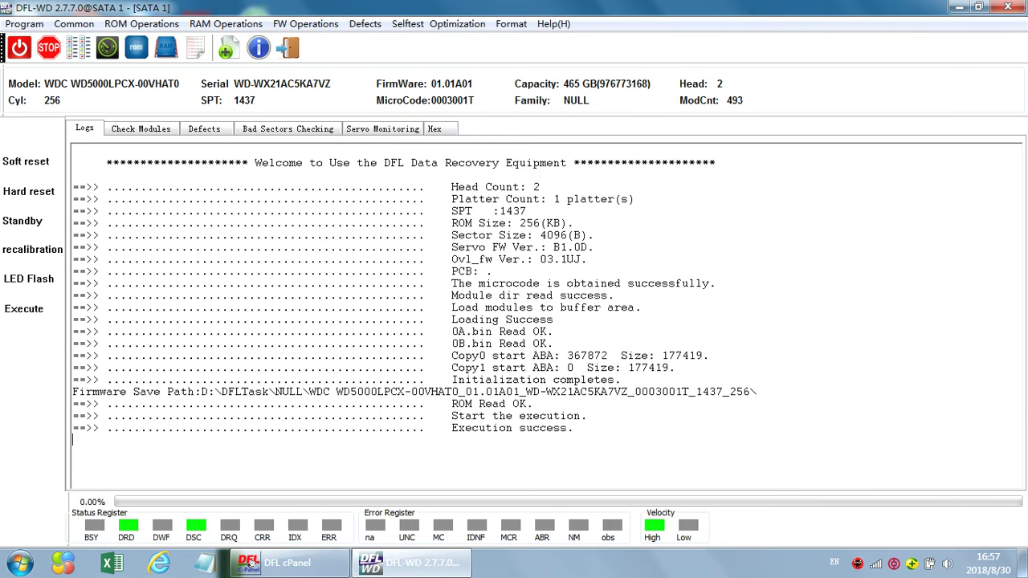
{"action": "left_click_drag", "start_coordinate": [573, 428], "coordinate": [74, 416]}
{"action": "left_click", "coordinate": [520, 428]}
{"action": "key", "text": "End"}
{"action": "key", "text": "shift+Home"}
{"action": "key", "text": "ctrl+End"}
{"action": "key", "text": "shift+Left"}
Restart the drive's firmware and close the SATA 1 session.
{"action": "left_click", "coordinate": [36, 312]}
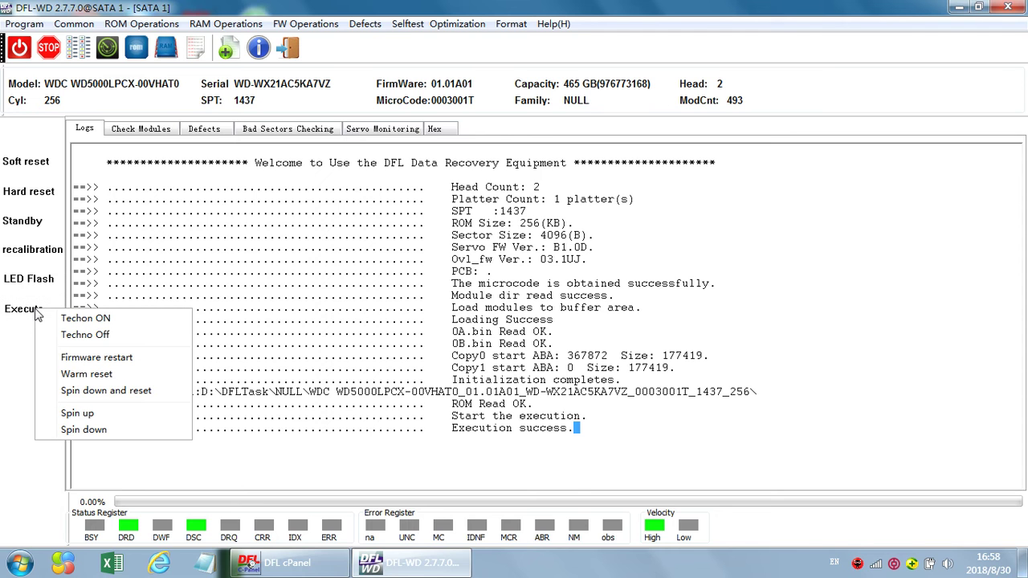
{"action": "left_click", "coordinate": [111, 361]}
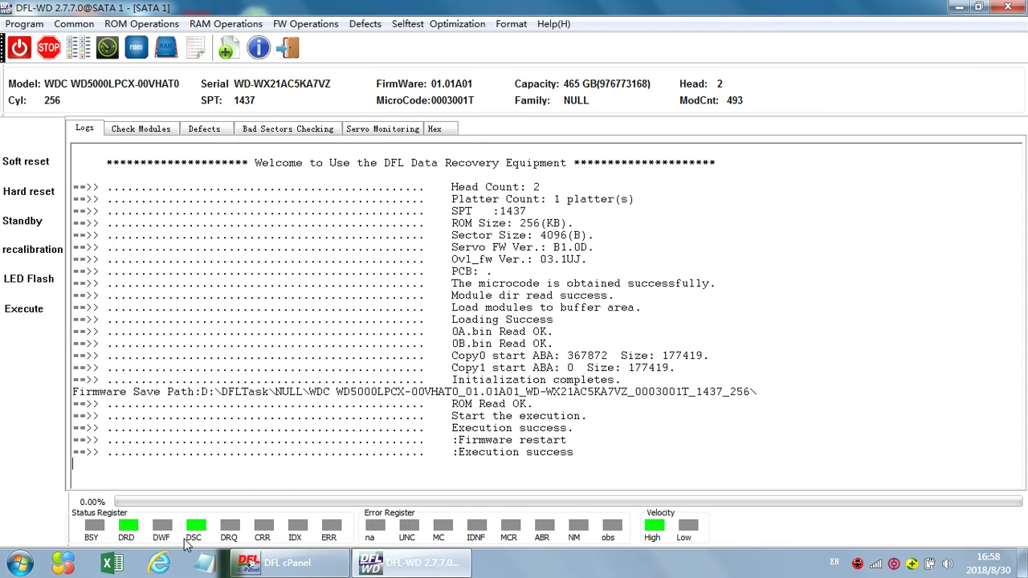
{"action": "left_click", "coordinate": [288, 50]}
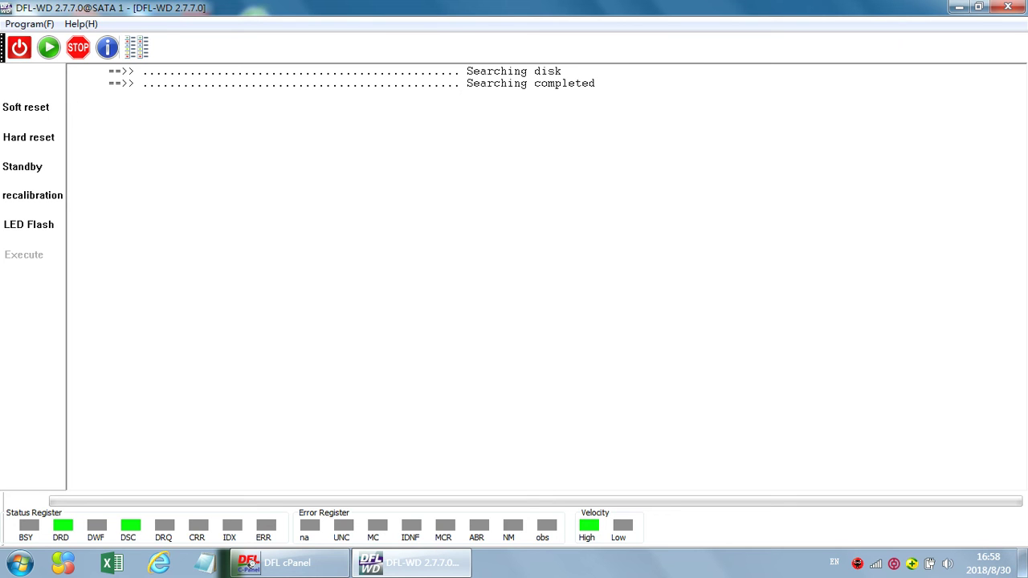
Start a new WDC Marvell session and auto-read factory info: ROYL series, 2 heads, 256 SA cylinders.
{"action": "left_click", "coordinate": [48, 48]}
{"action": "left_click", "coordinate": [528, 255]}
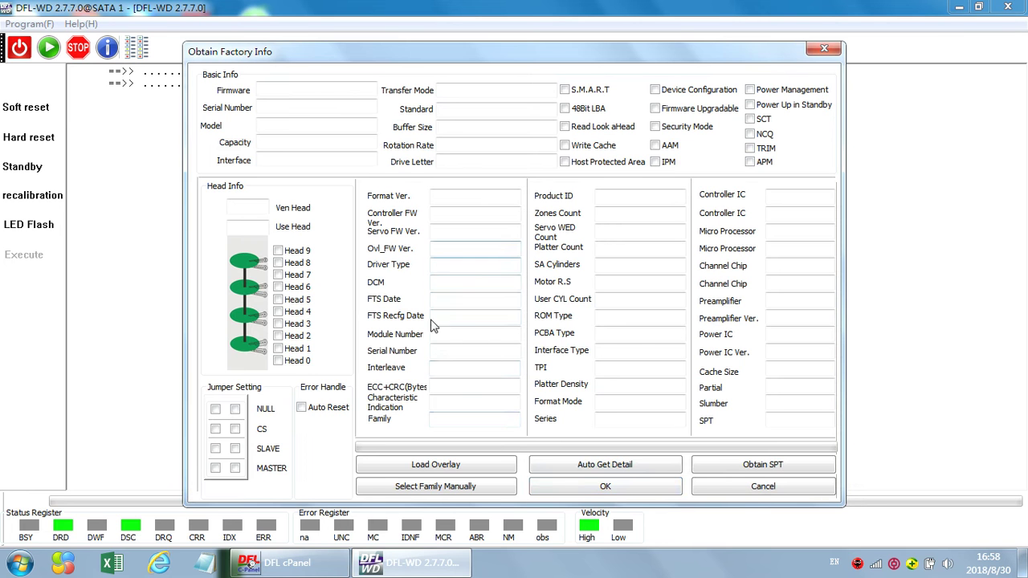
{"action": "left_click", "coordinate": [626, 471]}
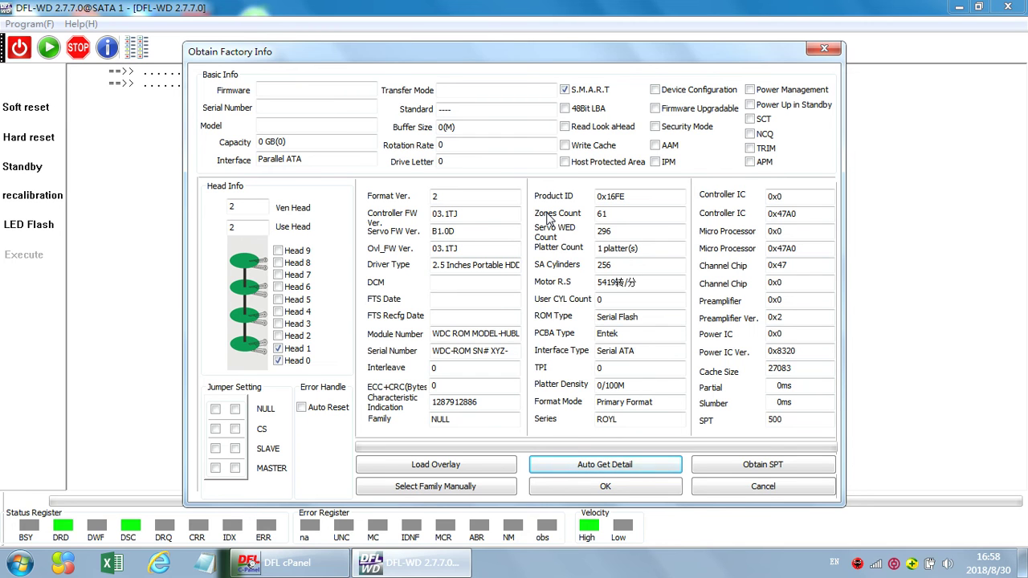
{"action": "left_click", "coordinate": [448, 469]}
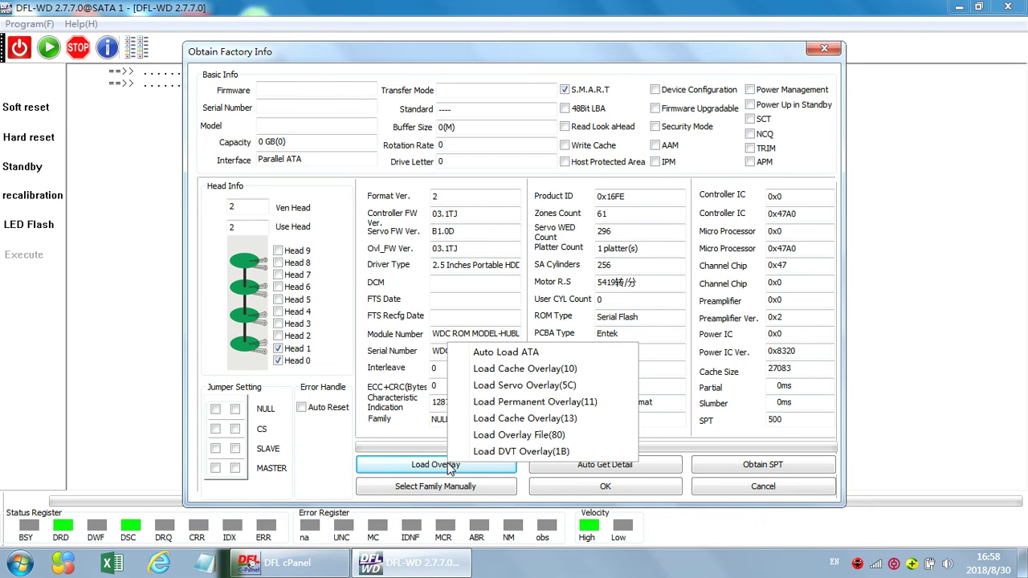
Auto-load the ATA overlay from E:\DFLTask\NULL\WDC WD5000LPCX…\Modules on Working Files (E:).
{"action": "left_click", "coordinate": [543, 355]}
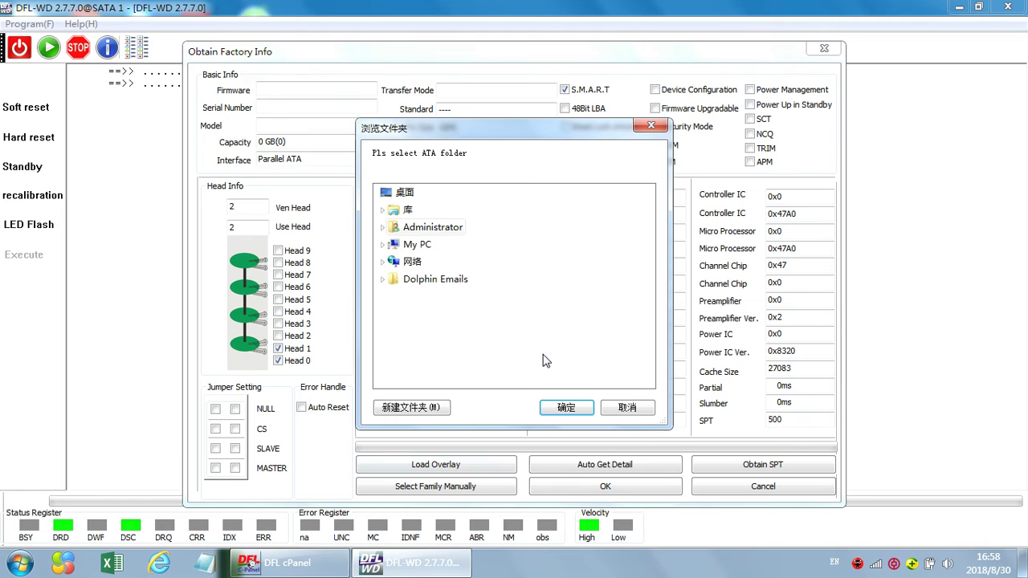
{"action": "left_click", "coordinate": [417, 244]}
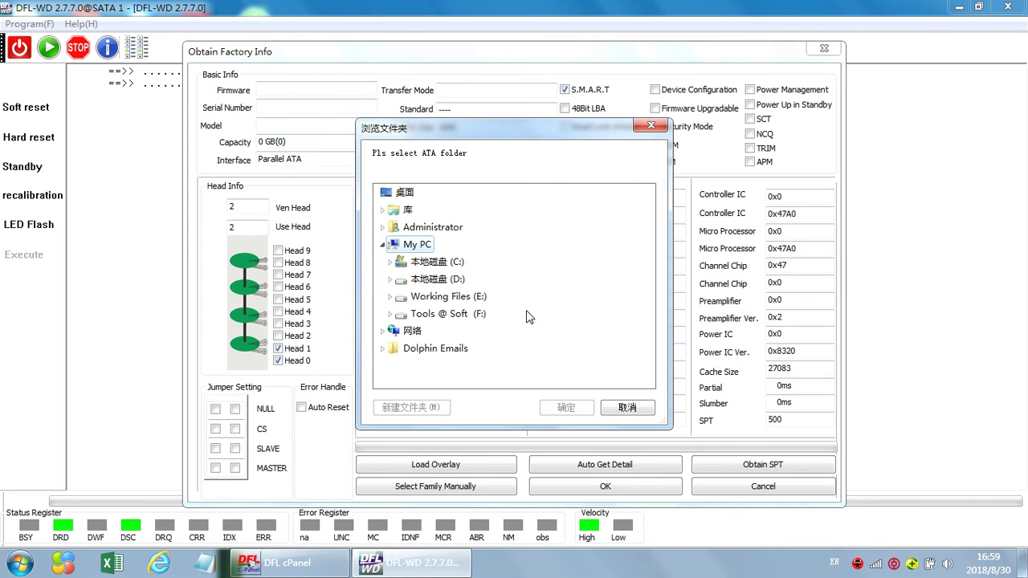
{"action": "mouse_move", "coordinate": [496, 130]}
{"action": "left_mouse_down"}
{"action": "mouse_move", "coordinate": [828, 130]}
{"action": "mouse_move", "coordinate": [478, 107]}
{"action": "mouse_move", "coordinate": [480, 124]}
{"action": "left_mouse_up"}
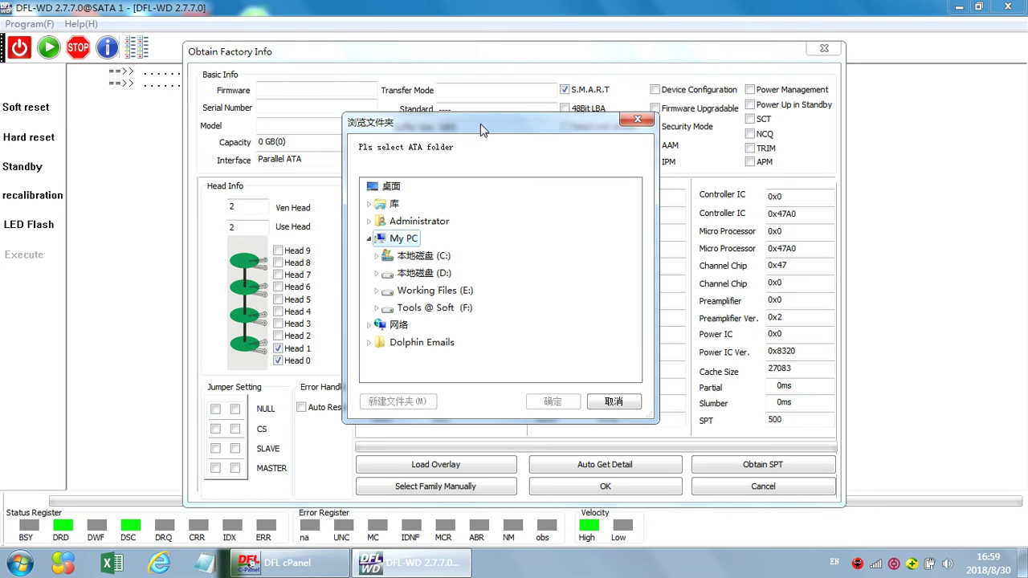
{"action": "left_click", "coordinate": [445, 291]}
{"action": "double_click", "coordinate": [434, 308]}
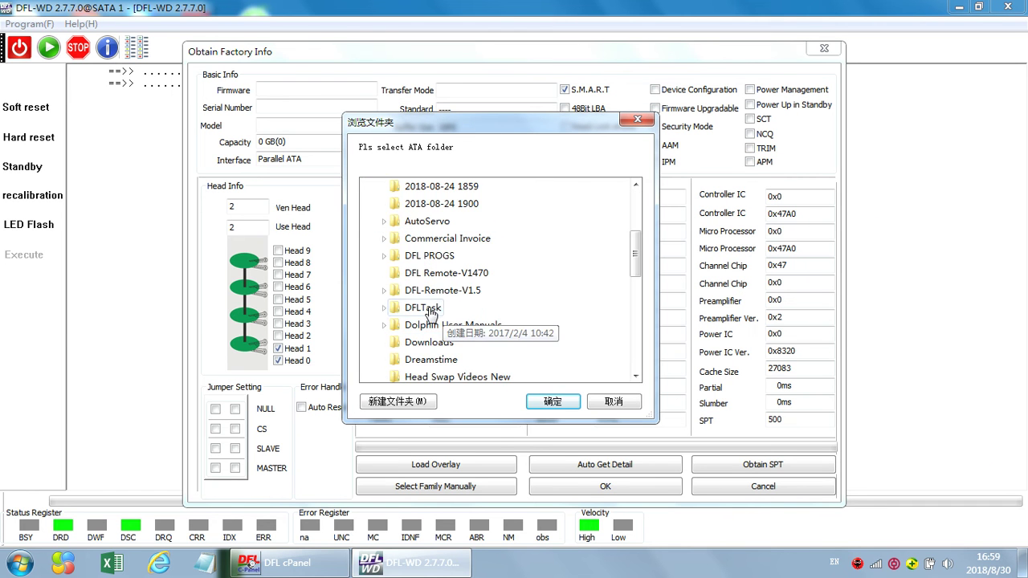
{"action": "scroll", "coordinate": [463, 363], "scroll_direction": "down", "scroll_amount": 2}
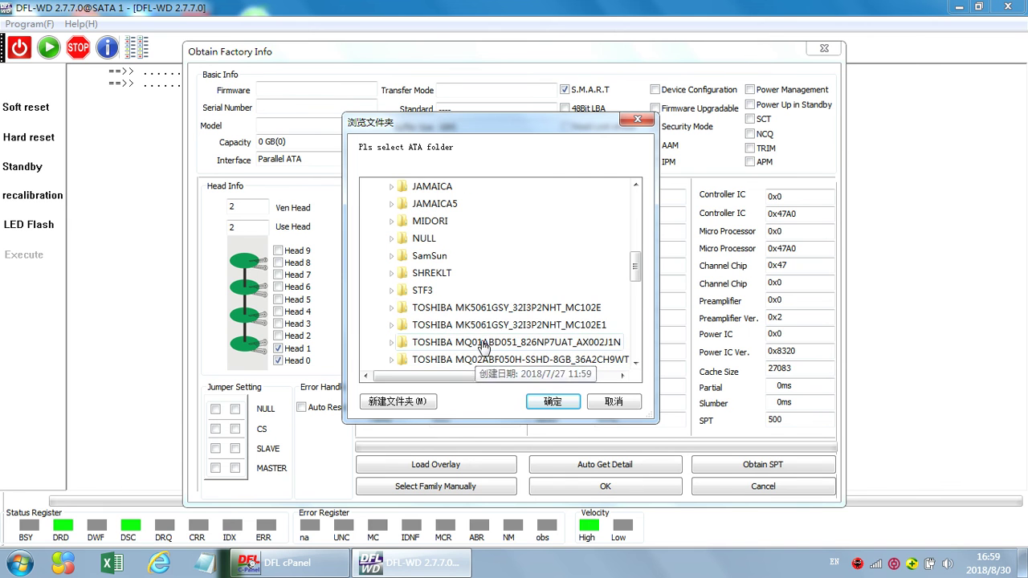
{"action": "left_click", "coordinate": [424, 231]}
{"action": "scroll", "coordinate": [430, 243], "scroll_direction": "up", "scroll_amount": 3}
{"action": "scroll", "coordinate": [502, 296], "scroll_direction": "down", "scroll_amount": 3}
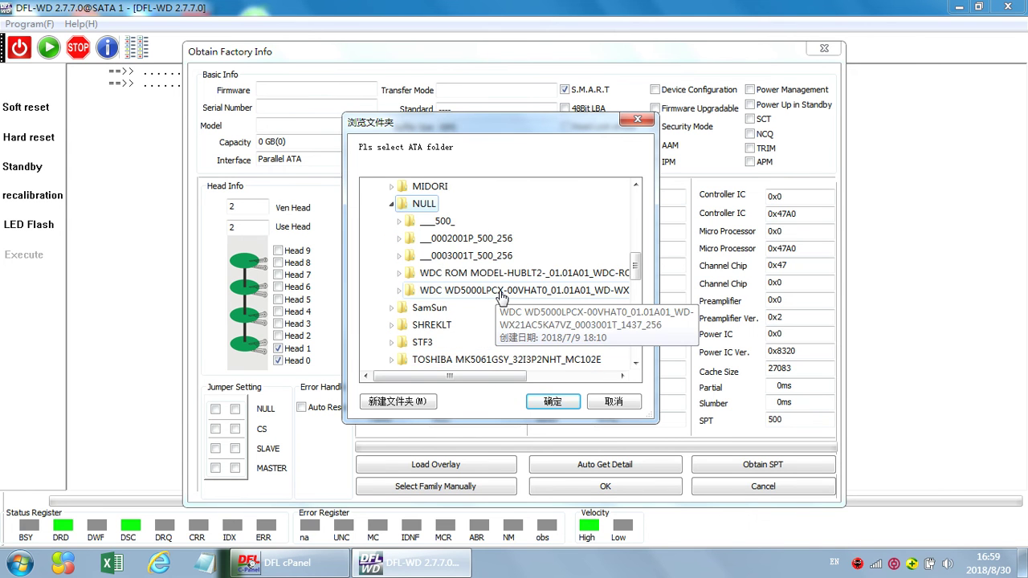
{"action": "double_click", "coordinate": [500, 291]}
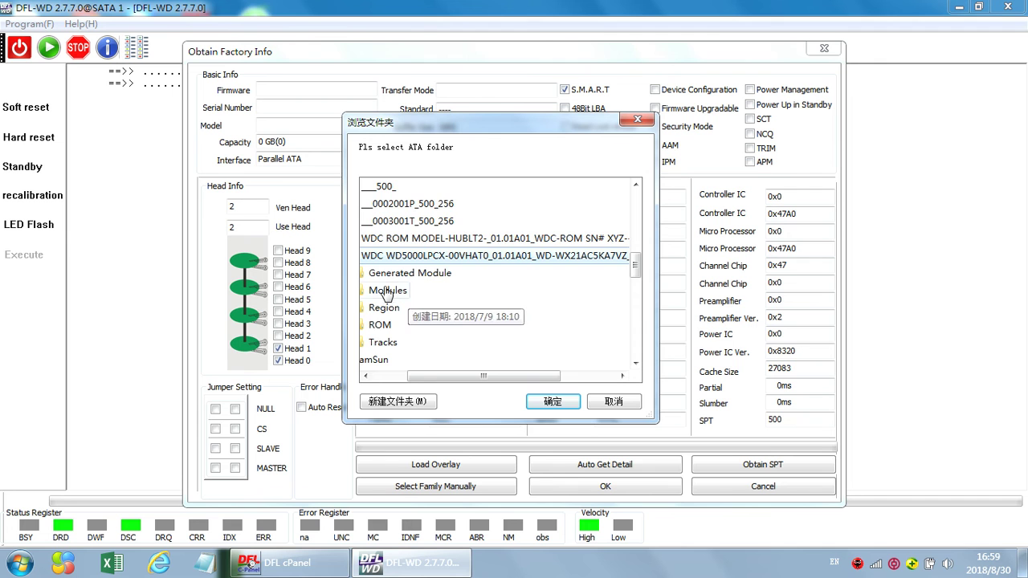
{"action": "double_click", "coordinate": [394, 294]}
{"action": "scroll", "coordinate": [480, 315], "scroll_direction": "up", "scroll_amount": 2}
{"action": "scroll", "coordinate": [480, 315], "scroll_direction": "down", "scroll_amount": 3}
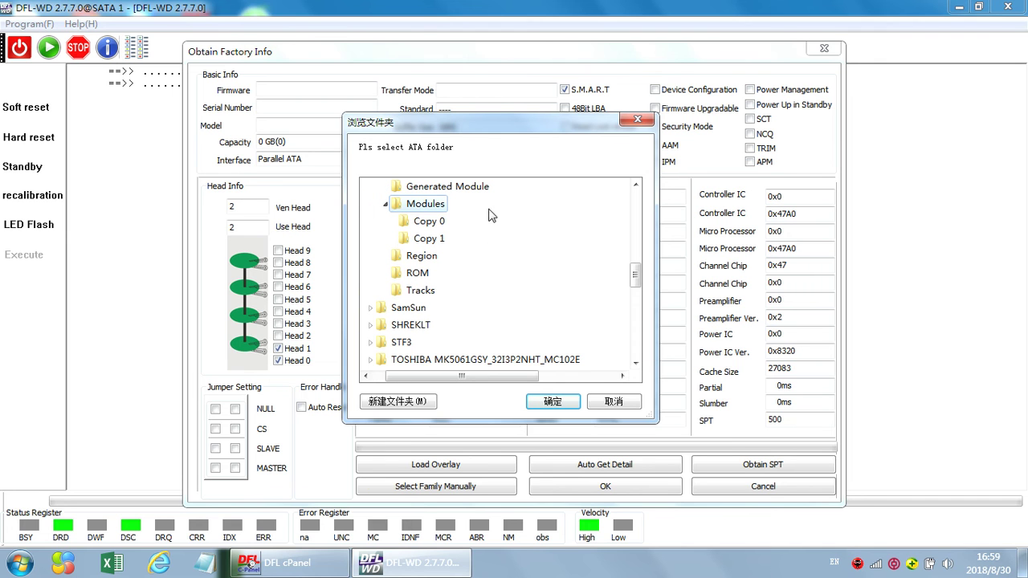
{"action": "left_click", "coordinate": [552, 404]}
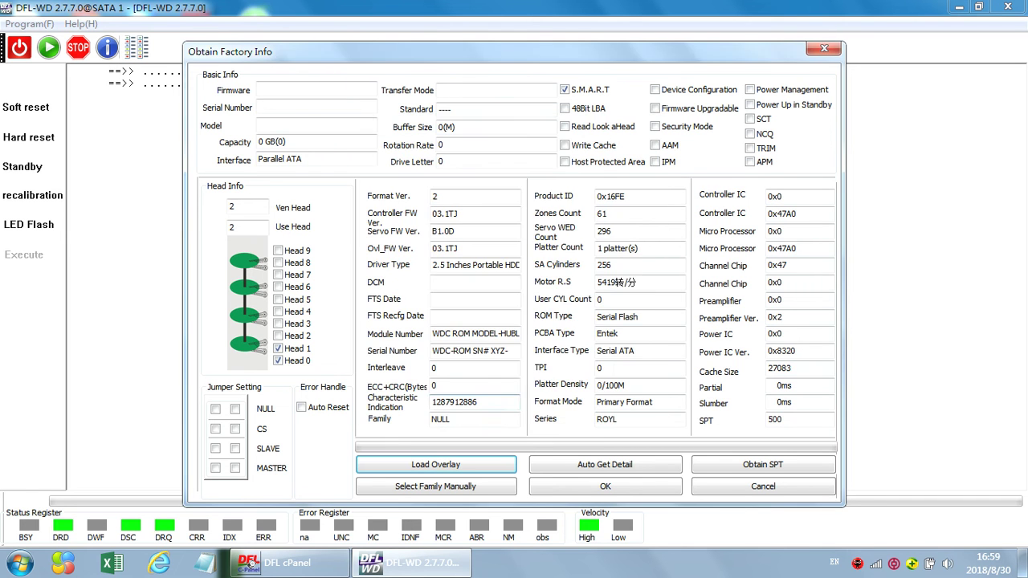
Clear the loading-complete messages, accept the factory info and the D:\DFLTask\NULL\ firmware folder.
{"action": "left_click", "coordinate": [546, 329]}
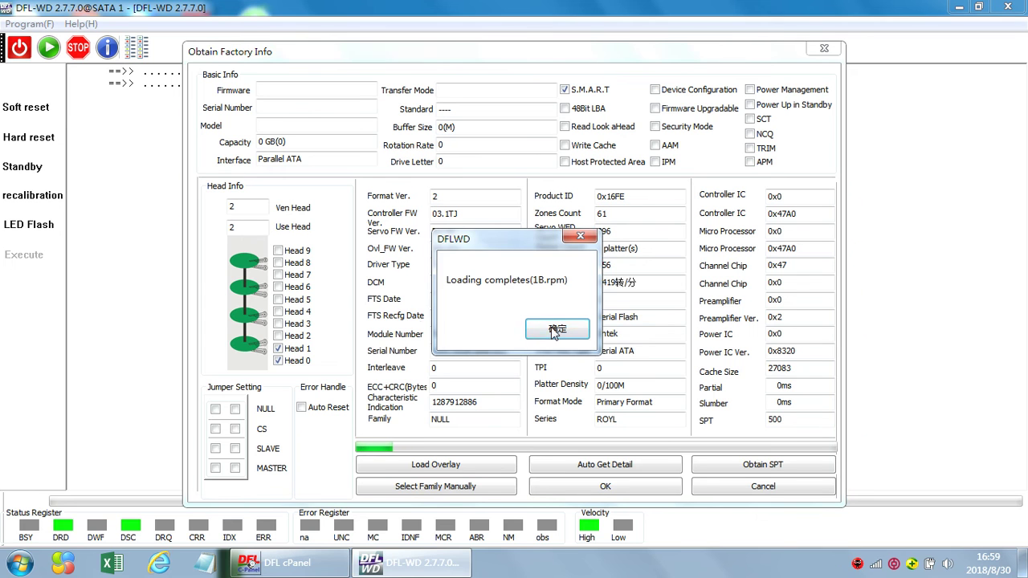
{"action": "left_click", "coordinate": [555, 329]}
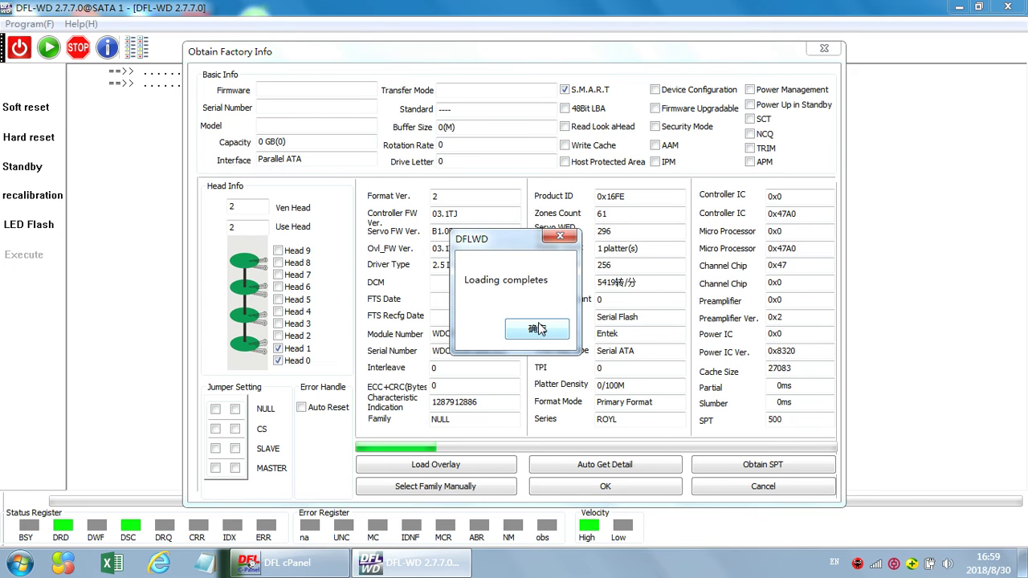
{"action": "left_click", "coordinate": [547, 330]}
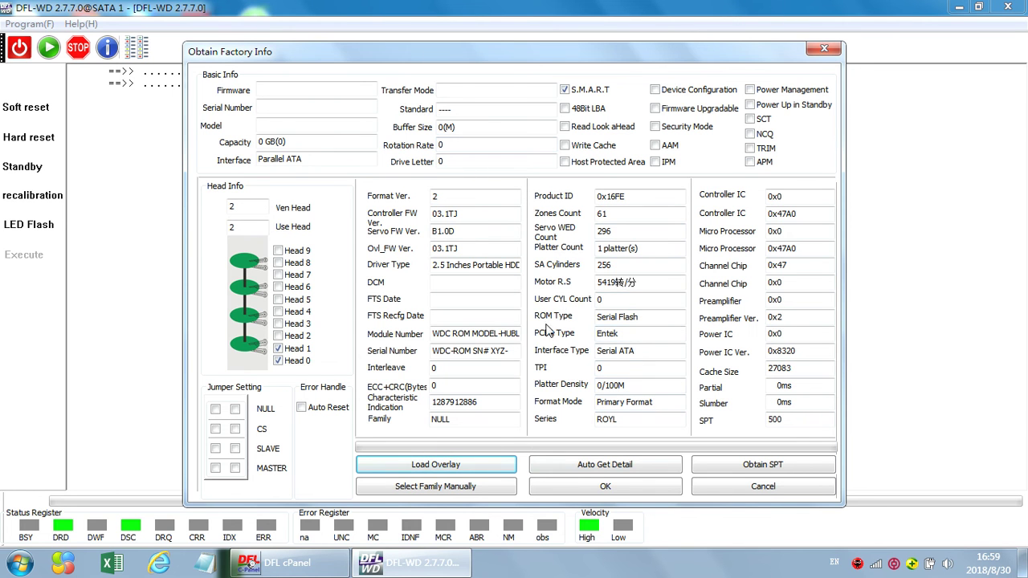
{"action": "left_click", "coordinate": [606, 487]}
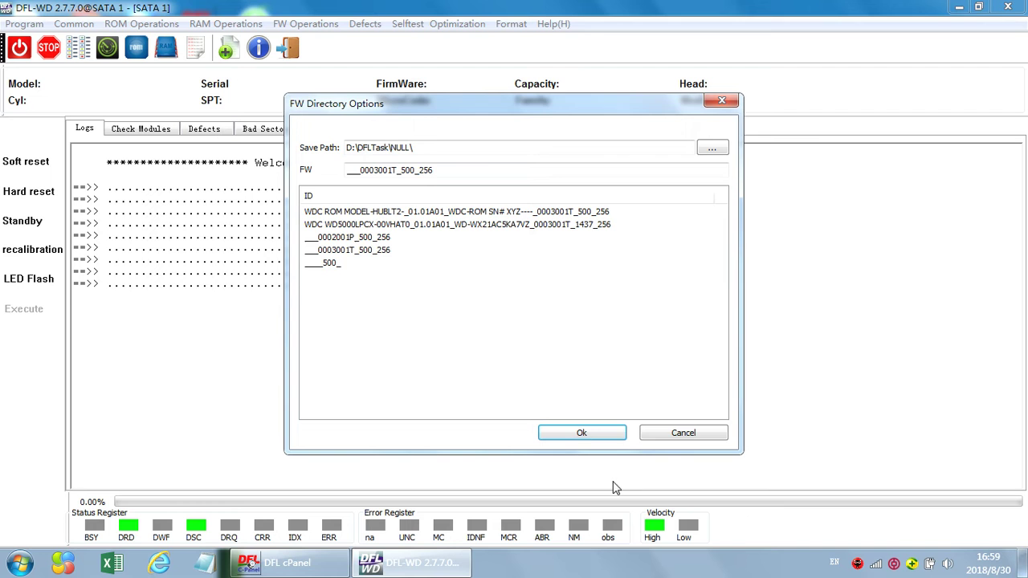
{"action": "left_click", "coordinate": [588, 438]}
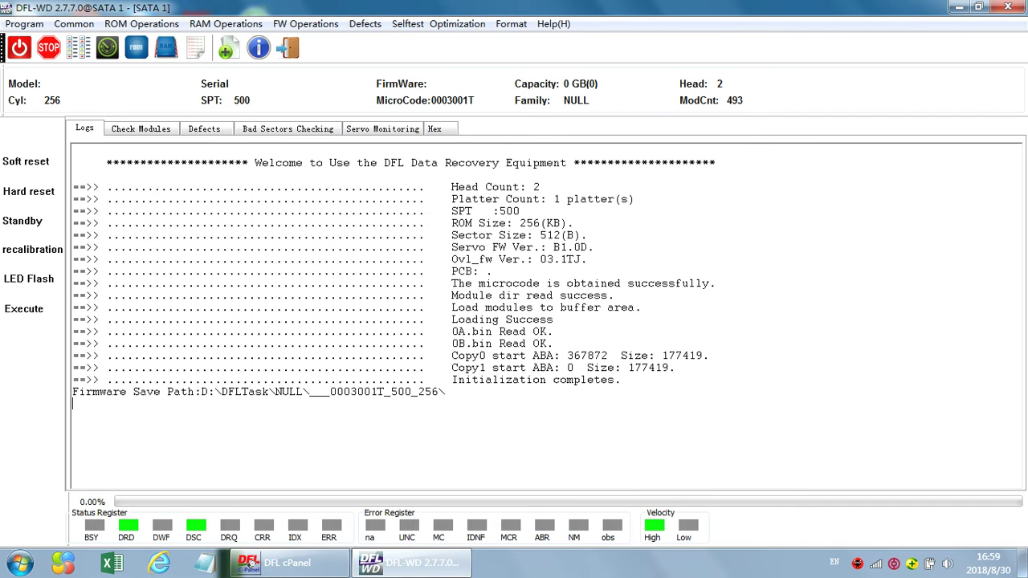
Show the Check Modules table sorted ascending by Module ID and scroll through the 493 modules.
{"action": "left_click_drag", "start_coordinate": [451, 296], "coordinate": [640, 307]}
{"action": "left_click", "coordinate": [554, 343]}
{"action": "left_click", "coordinate": [149, 129]}
{"action": "left_click", "coordinate": [135, 155]}
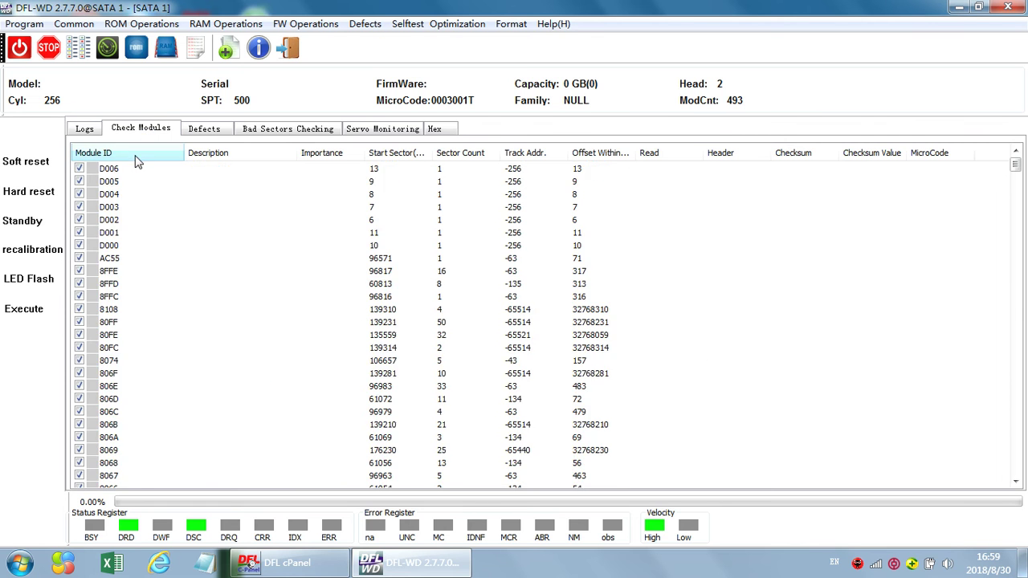
{"action": "left_click", "coordinate": [125, 156]}
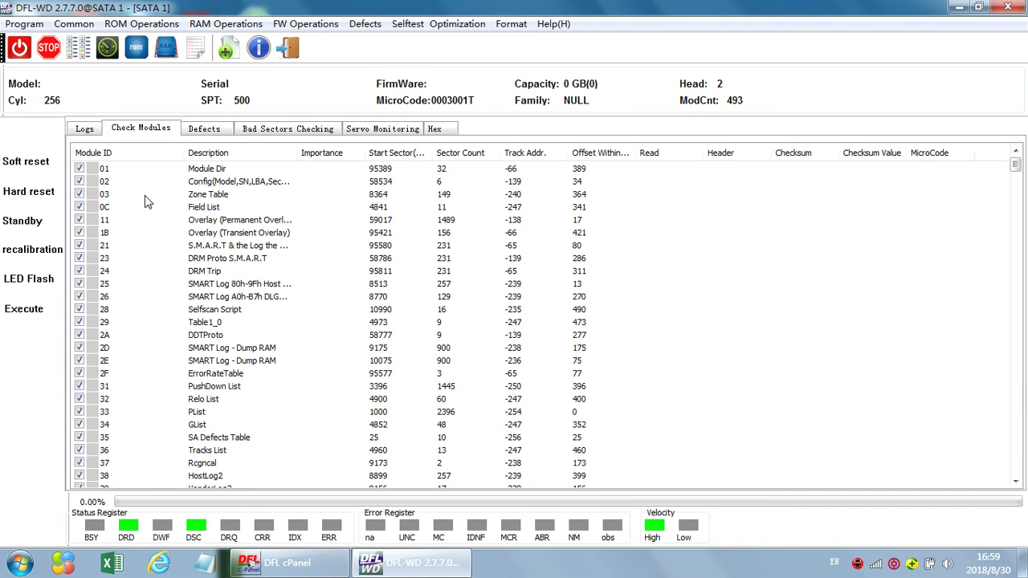
{"action": "scroll", "coordinate": [153, 306], "scroll_direction": "down", "scroll_amount": 7}
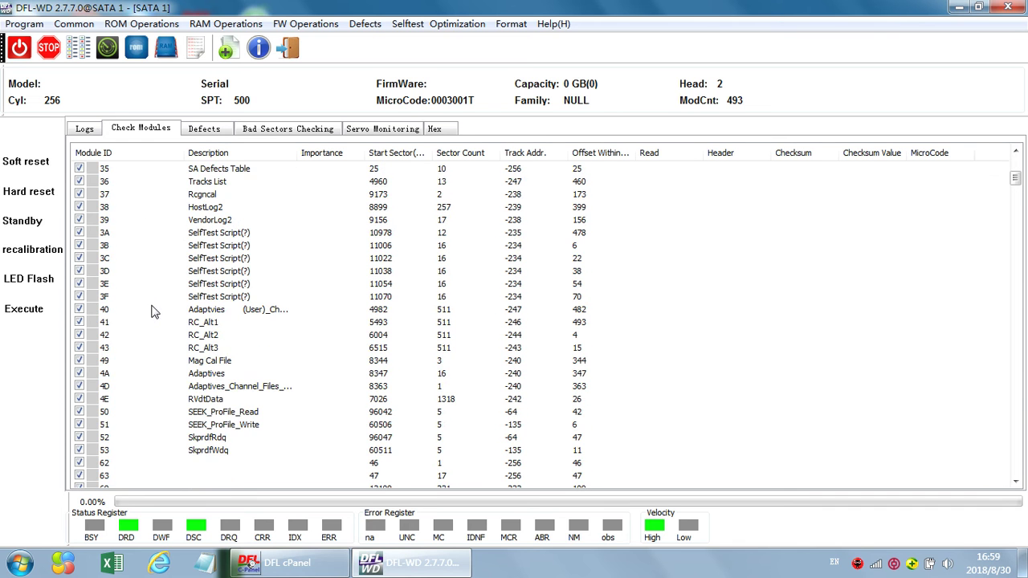
{"action": "scroll", "coordinate": [153, 326], "scroll_direction": "up", "scroll_amount": 7}
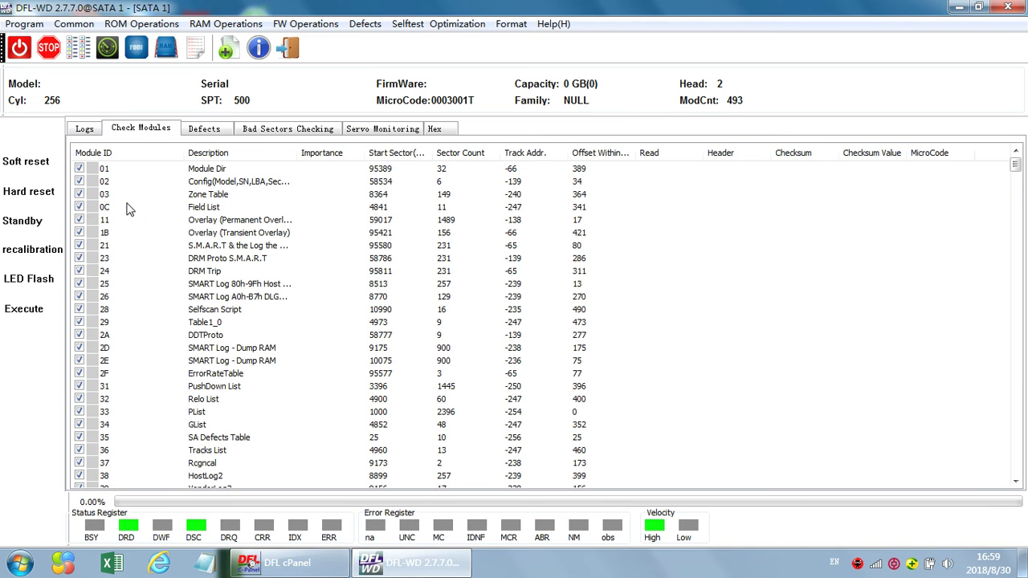
{"action": "left_click", "coordinate": [299, 24]}
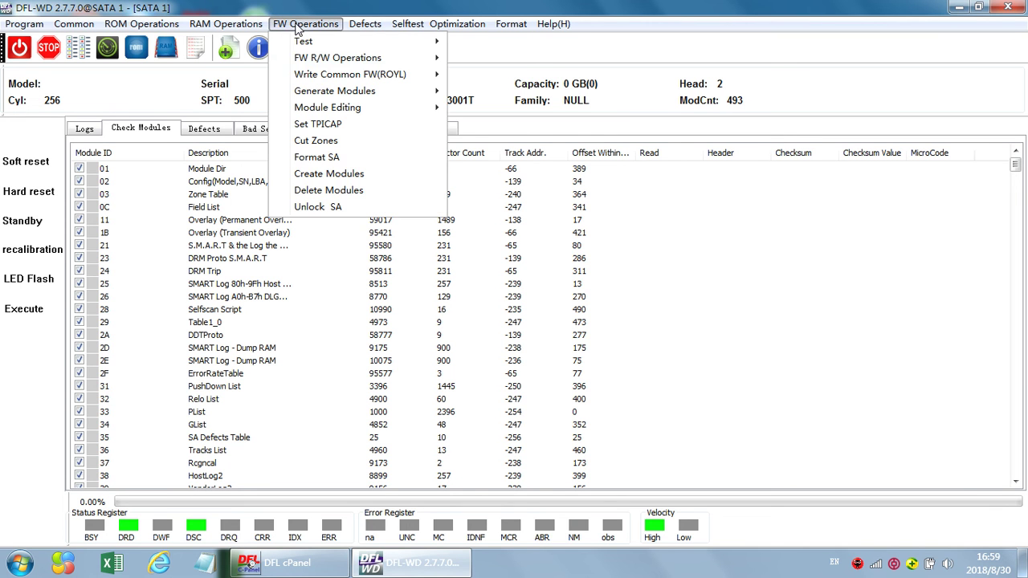
Read all listed firmware modules from the drive, then return to the Check Modules table.
{"action": "mouse_move", "coordinate": [295, 64]}
{"action": "left_click", "coordinate": [516, 63]}
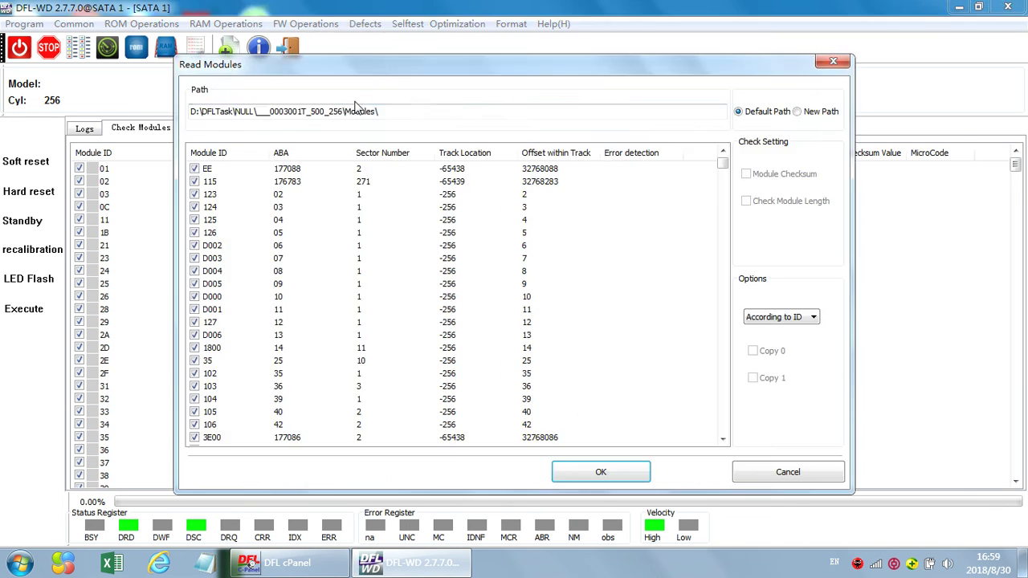
{"action": "left_click", "coordinate": [622, 477]}
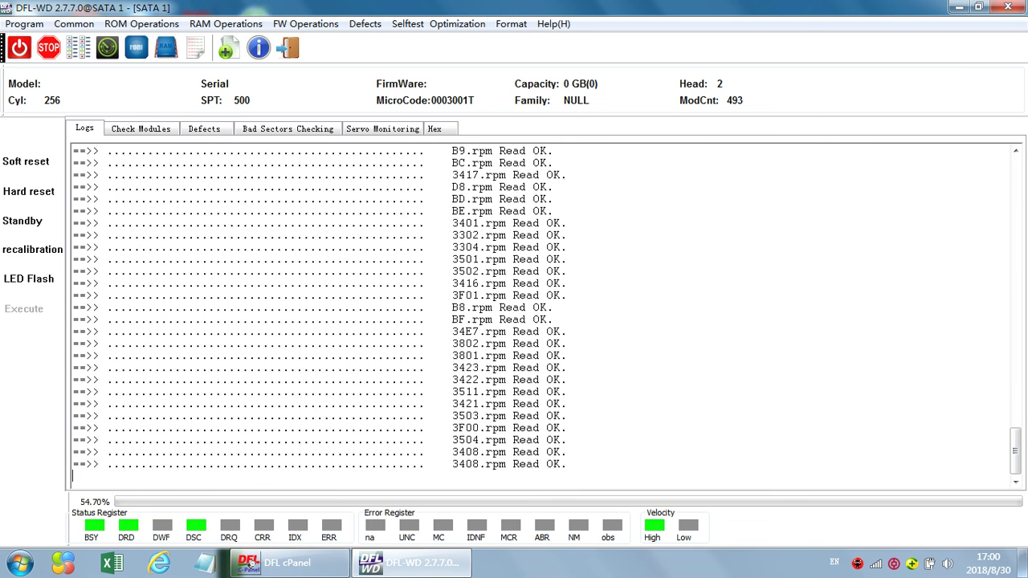
{"action": "left_click", "coordinate": [141, 129]}
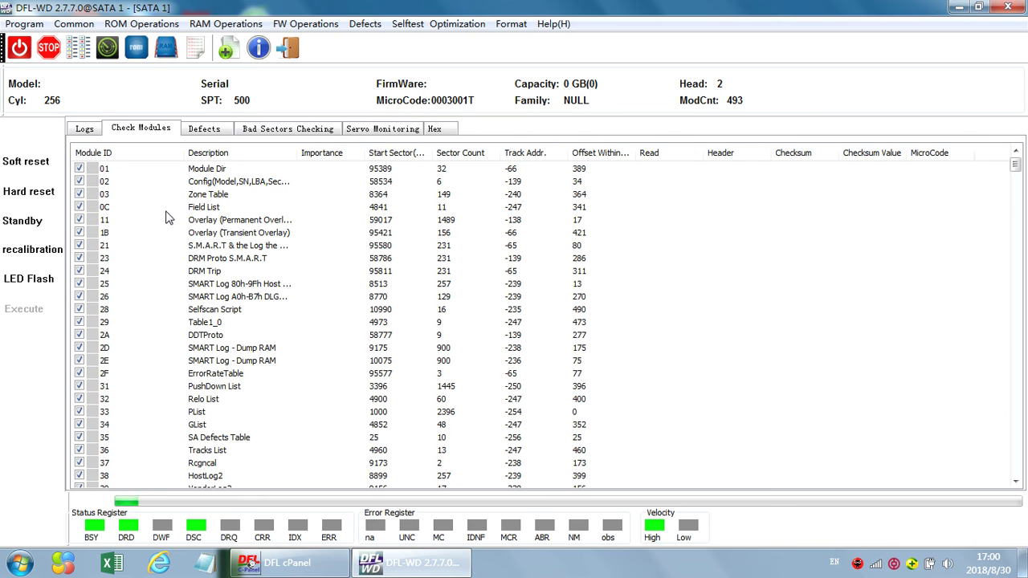
Run Common Repair's Slow Init. Fix(1) on the drive.
{"action": "left_click", "coordinate": [76, 26]}
{"action": "mouse_move", "coordinate": [172, 95]}
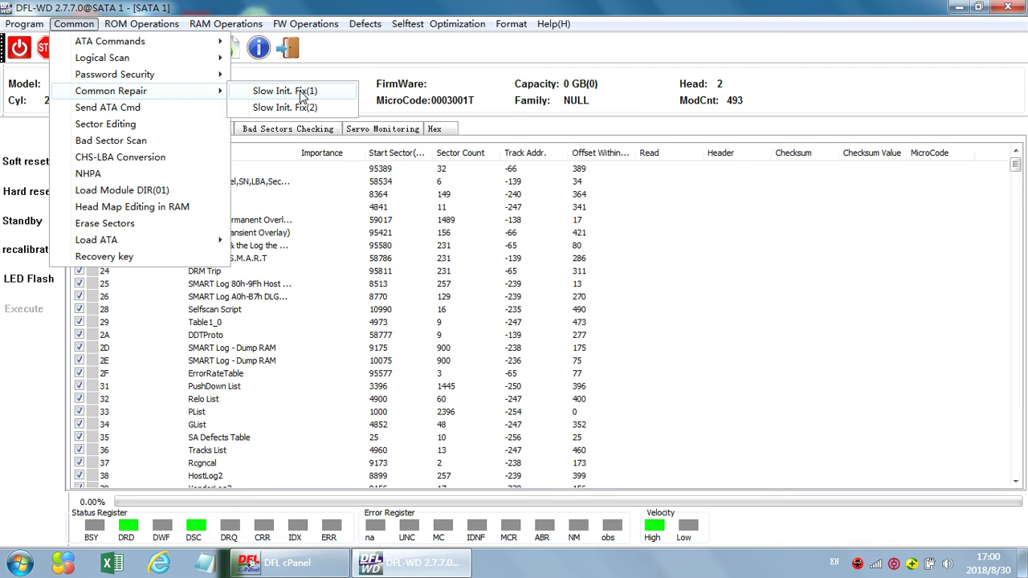
{"action": "left_click", "coordinate": [302, 95]}
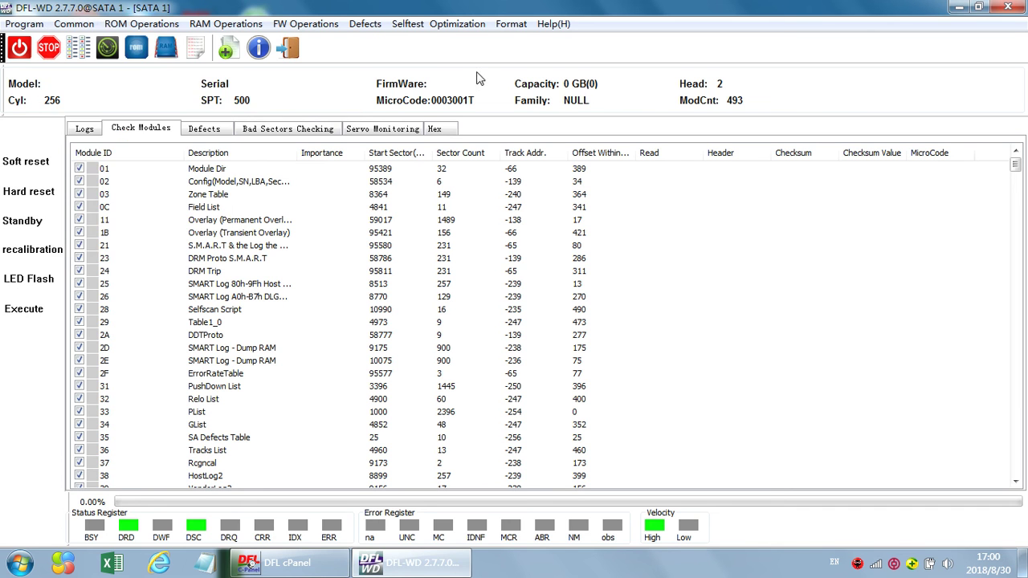
Write ROM.bin from the ___0003001T_500_256 ROM folder to the drive, then restart its firmware.
{"action": "left_click", "coordinate": [163, 26]}
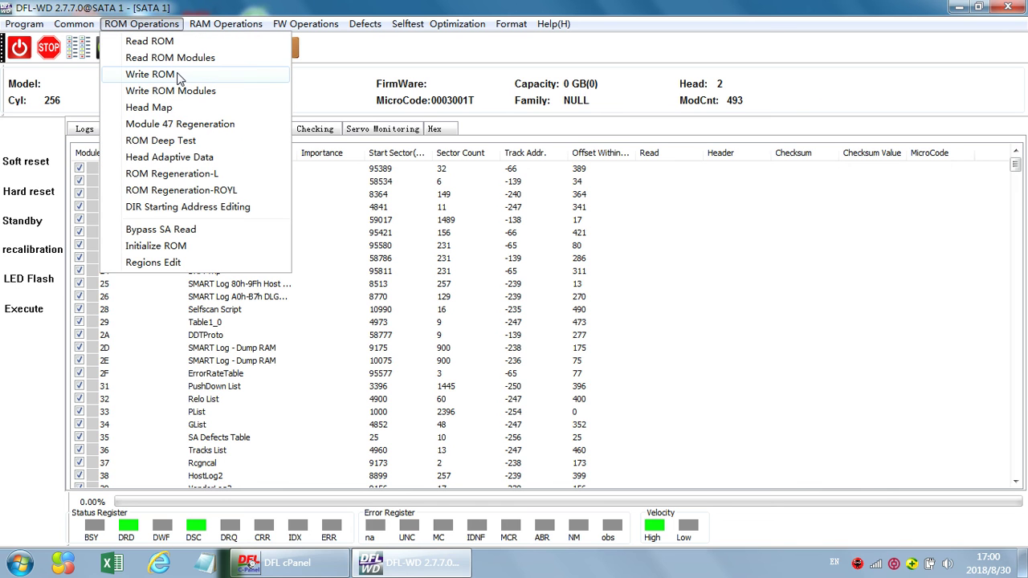
{"action": "left_click", "coordinate": [153, 73]}
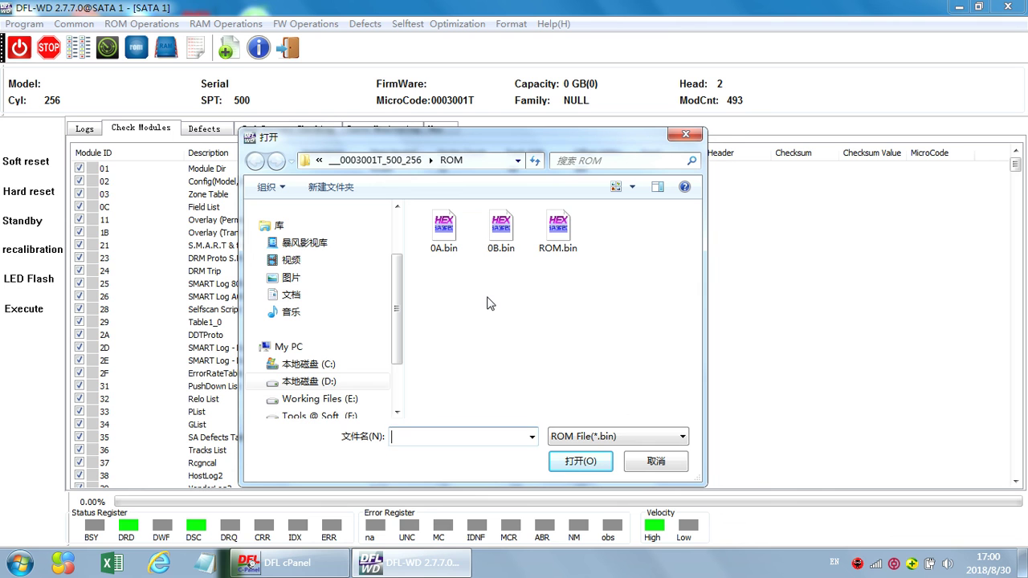
{"action": "double_click", "coordinate": [559, 231]}
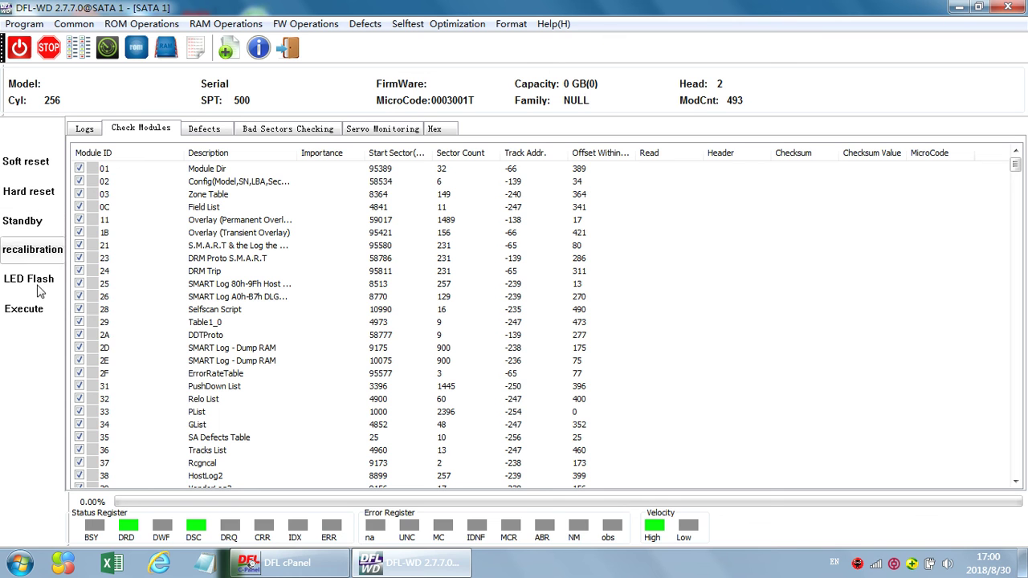
{"action": "left_click", "coordinate": [36, 311]}
{"action": "left_click", "coordinate": [83, 366]}
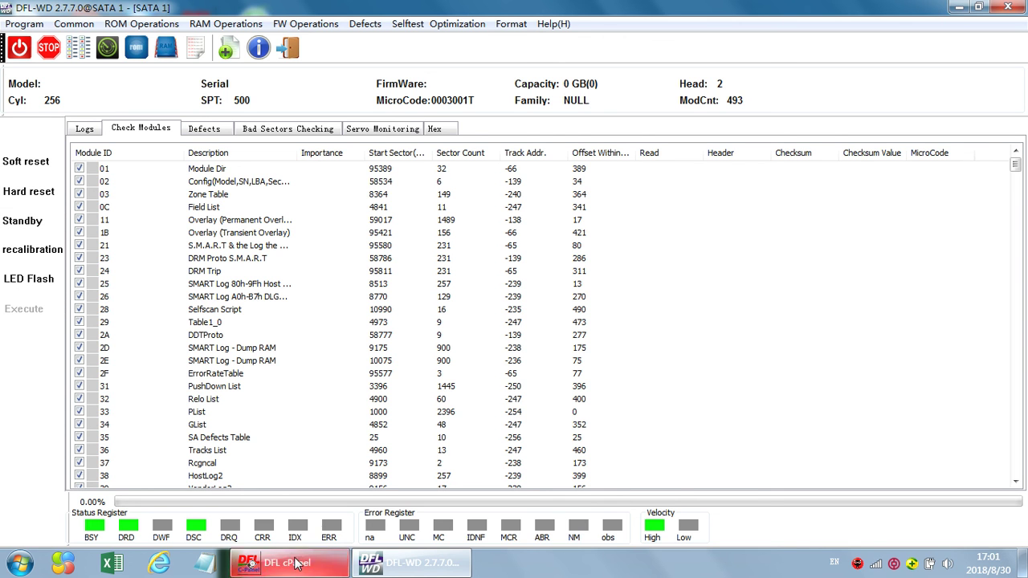
Reconnect as WDC Marvell with auto-read factory details, loading WD5000LPCX-00VHAT0 firmware into D:\DFLTask\NULL.
{"action": "left_click", "coordinate": [290, 51]}
{"action": "left_click", "coordinate": [48, 49]}
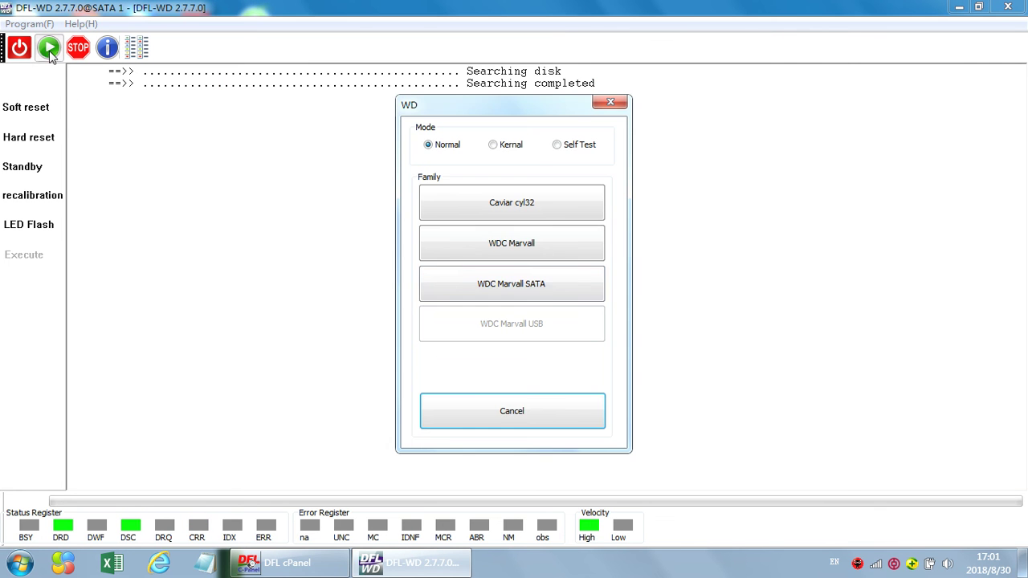
{"action": "left_click", "coordinate": [502, 244]}
{"action": "left_click", "coordinate": [629, 470]}
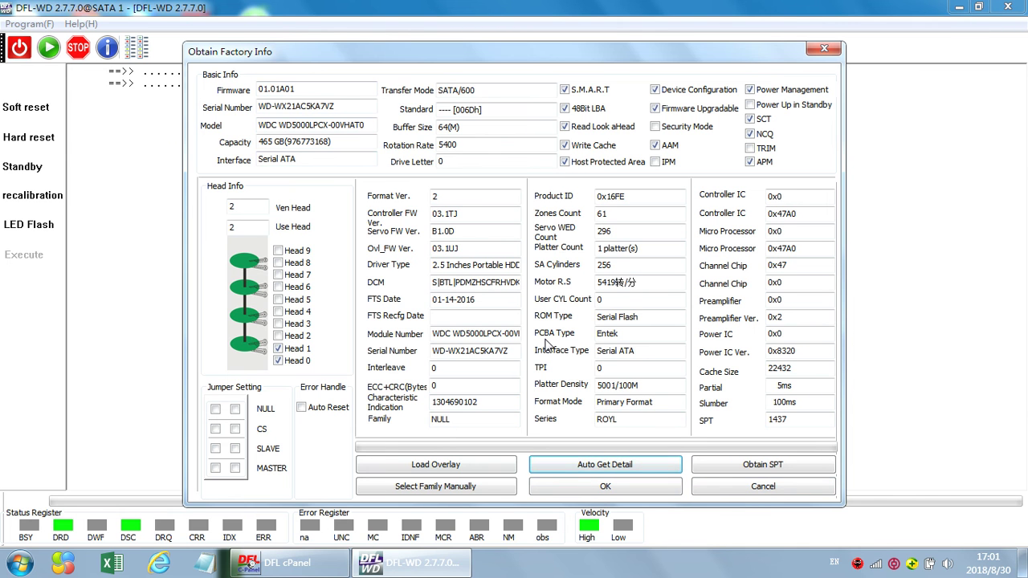
{"action": "left_click", "coordinate": [597, 485]}
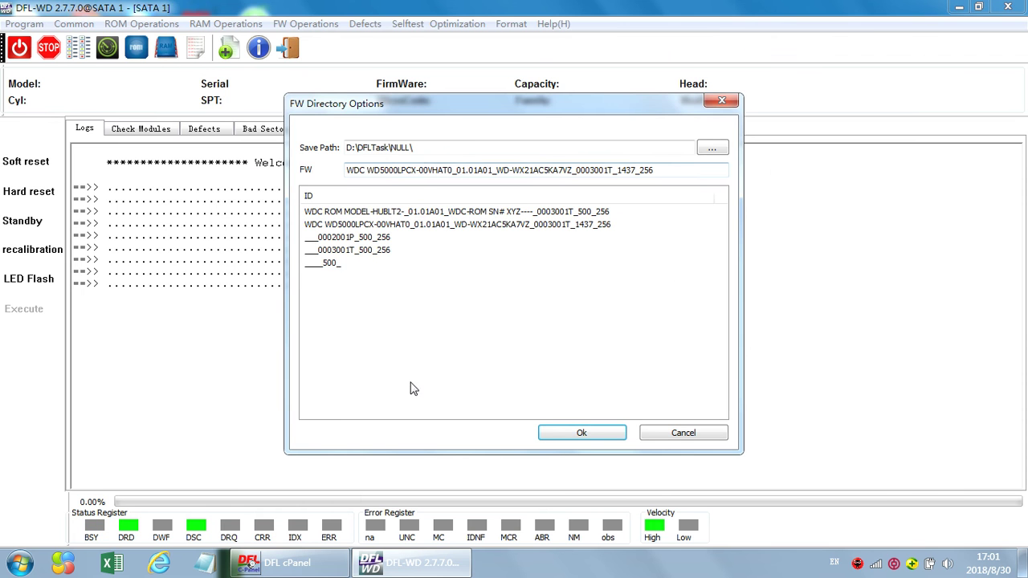
{"action": "left_click", "coordinate": [585, 427]}
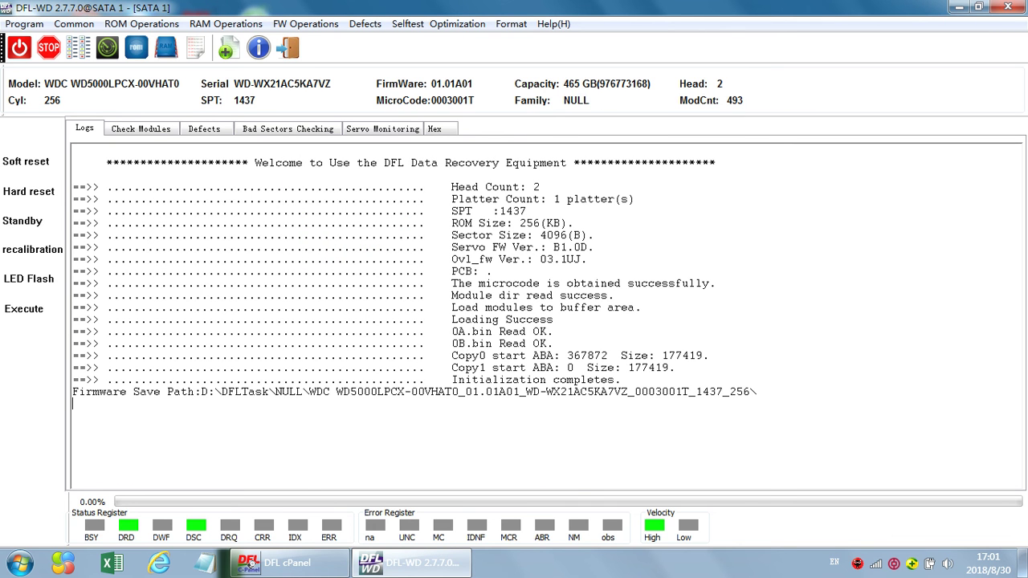
Open the ROM Operations menu for the reconnected 465 GB drive.
{"action": "left_click", "coordinate": [141, 23]}
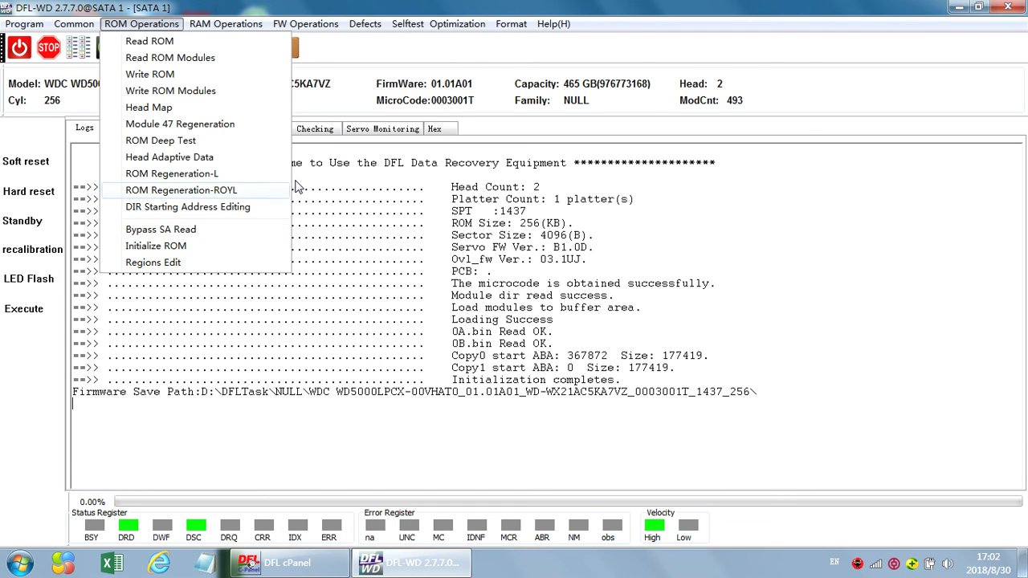
Open and dismiss the Selftest Optimization menu, leaving the 'Initialization completes.' log visible.
{"action": "left_click", "coordinate": [437, 23]}
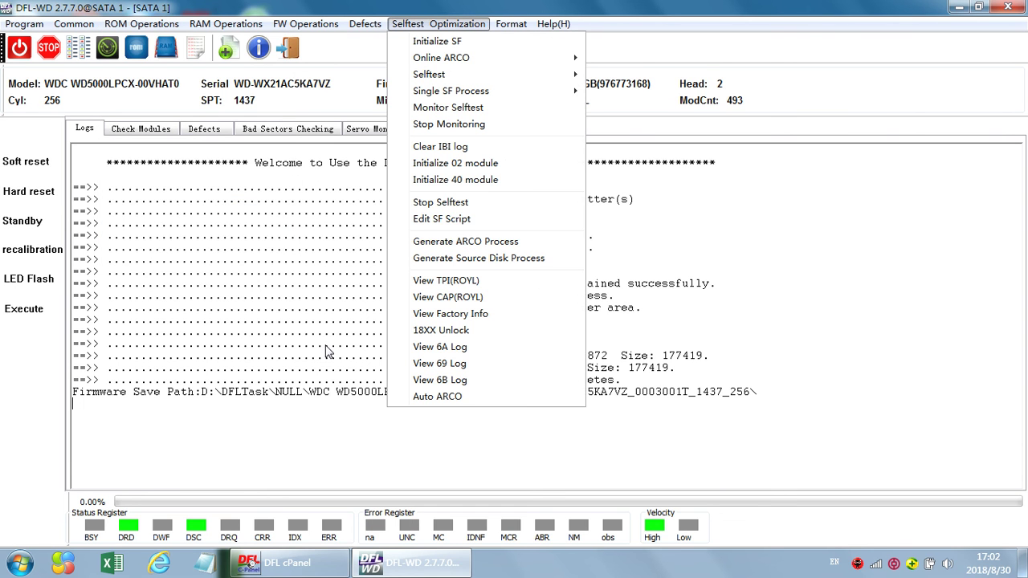
{"action": "left_click", "coordinate": [290, 344]}
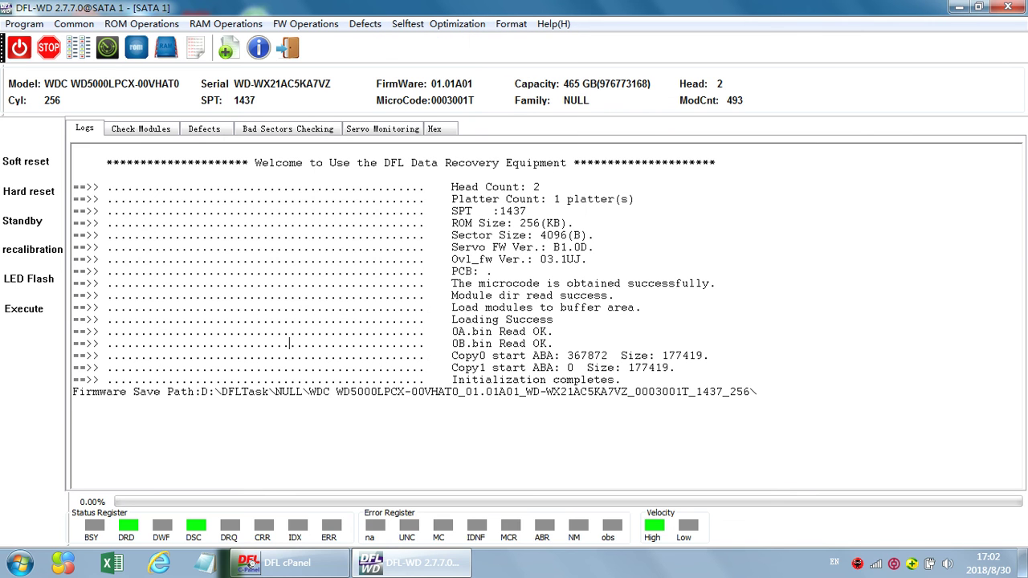